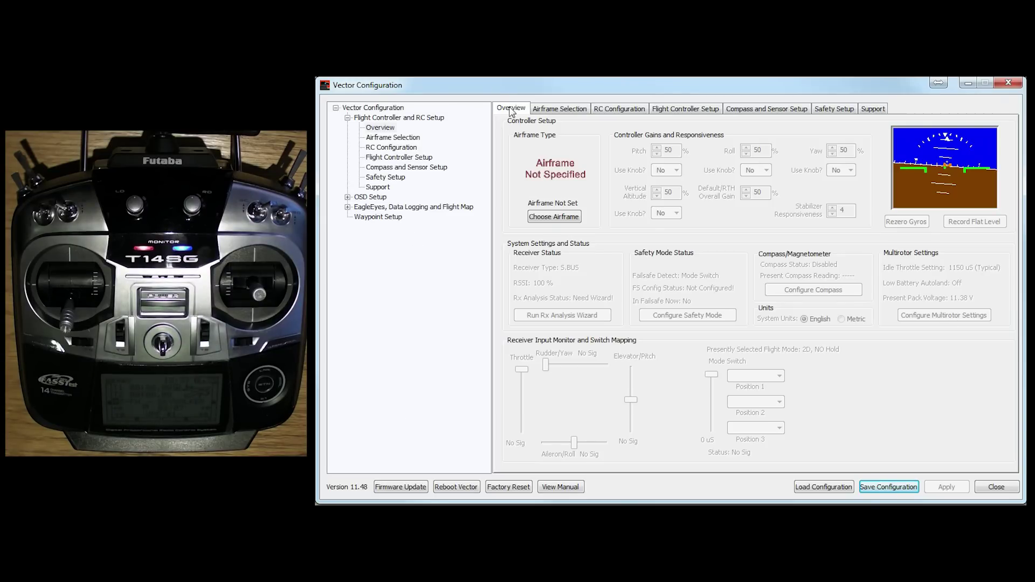
- Switch the airframe type to Traditional Fixed Wing, apply it, and dismiss the confirmation warning
click(552, 217)
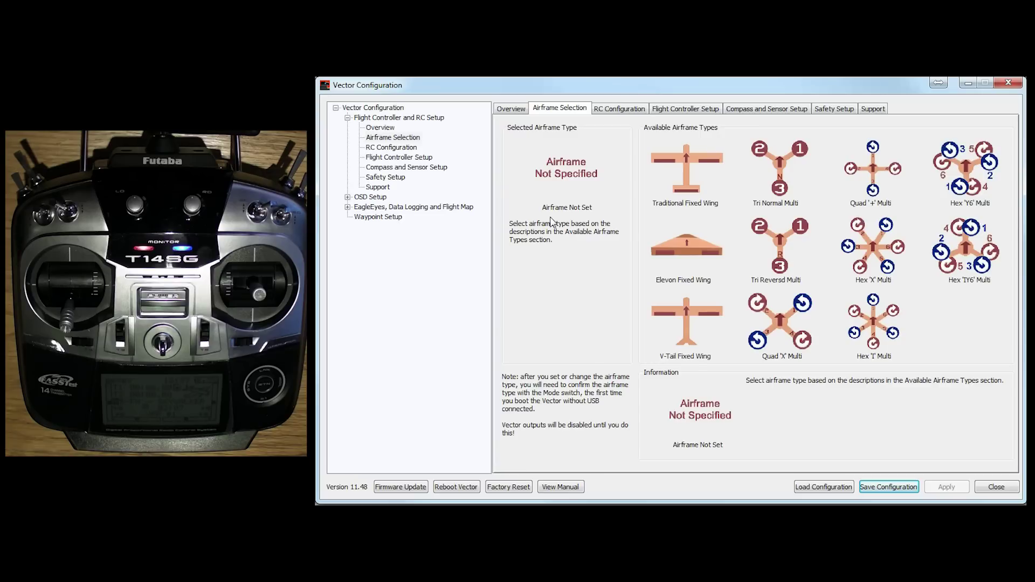
click(686, 170)
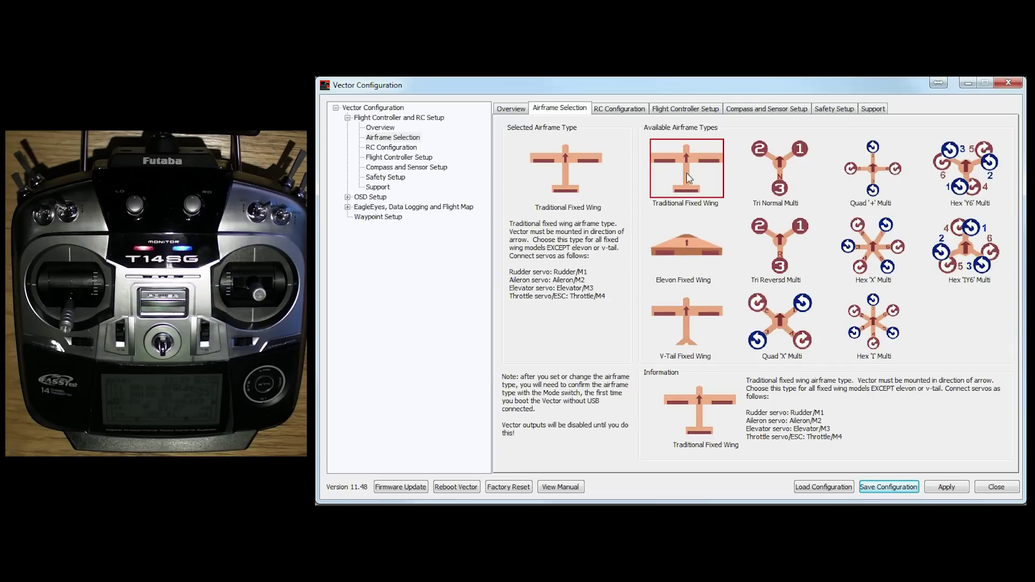
click(938, 487)
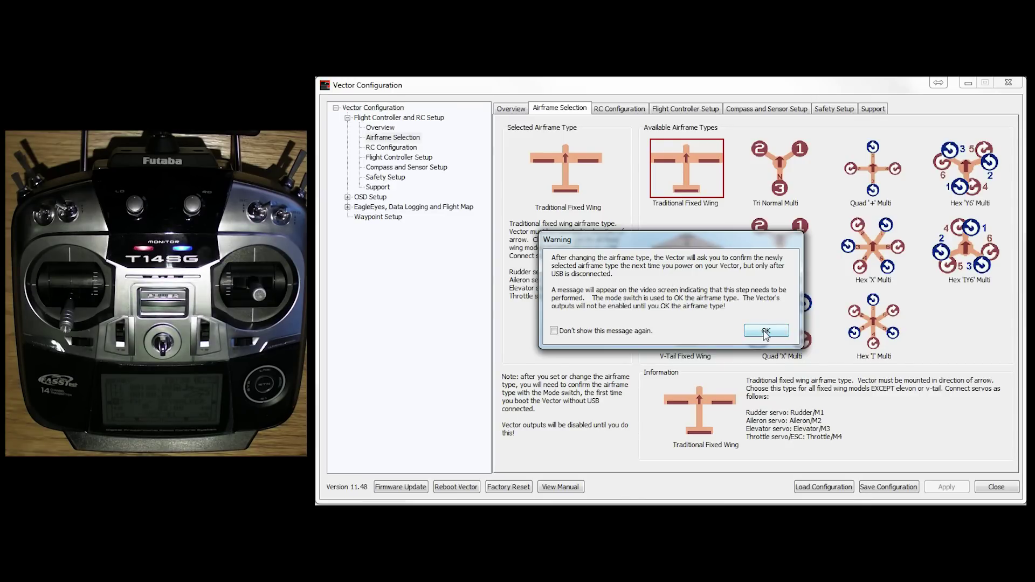
click(766, 331)
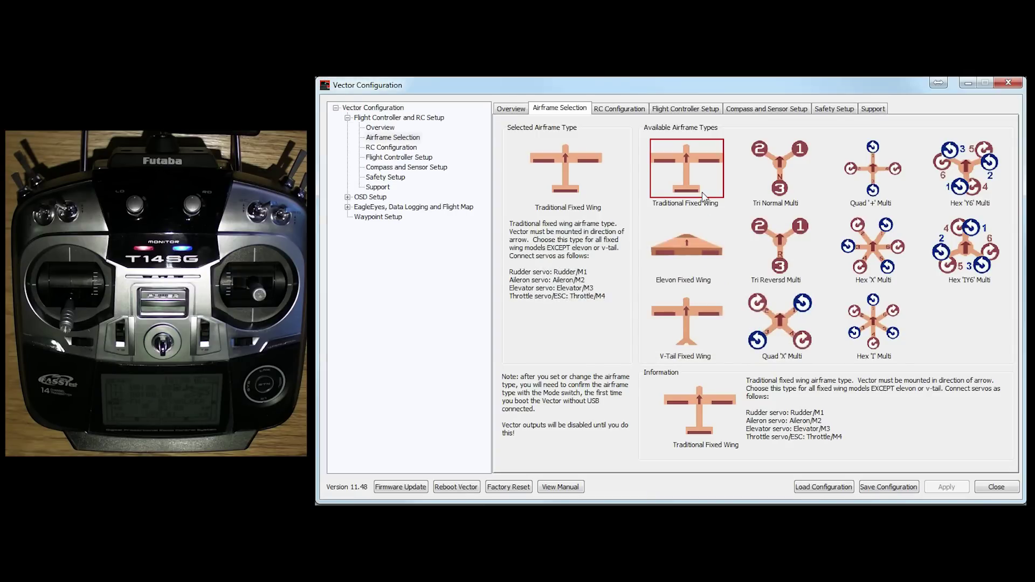
- Go back to the Overview page, which shows Traditional Fixed Wing and Rx Analysis Status Need Wizard
click(508, 110)
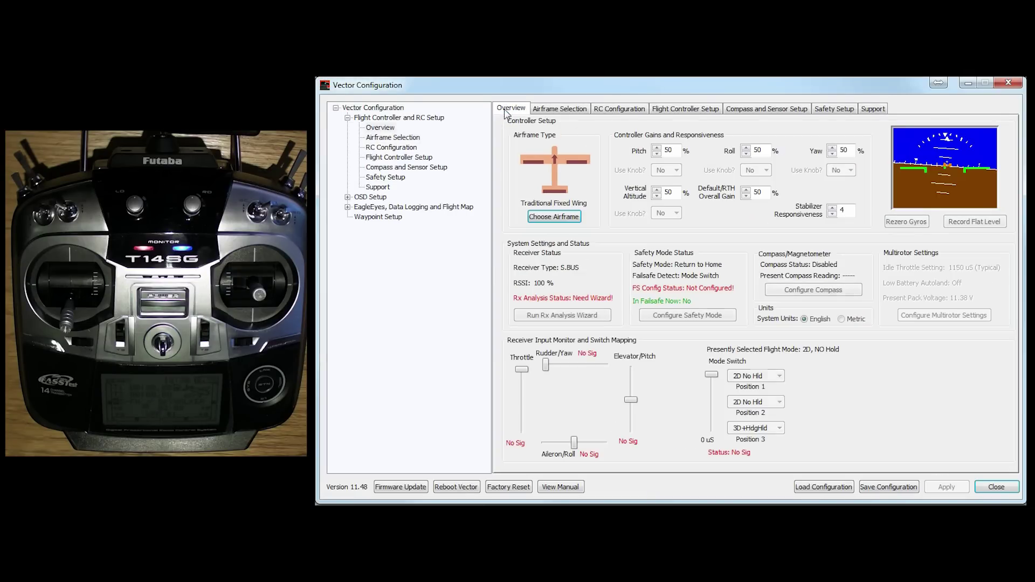
mouse_move(712, 291)
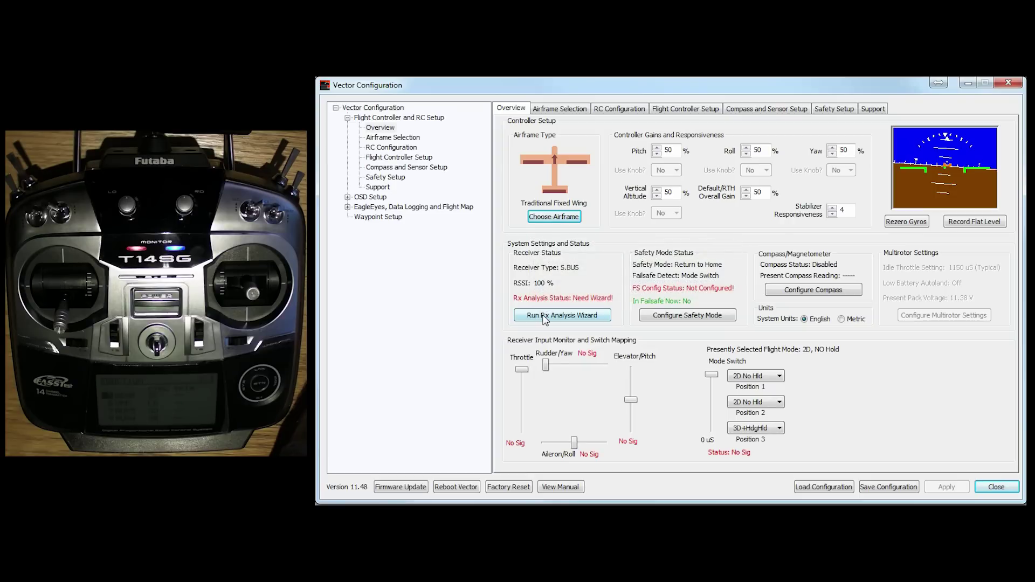
- Launch the Rx Analysis Wizard and advance past the welcome page, keeping English units
click(538, 317)
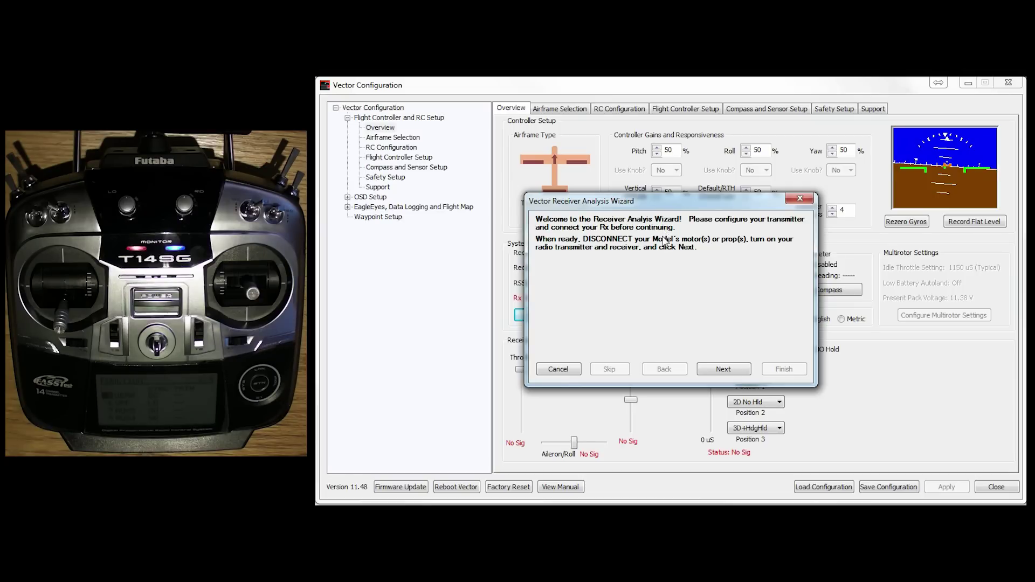
click(723, 369)
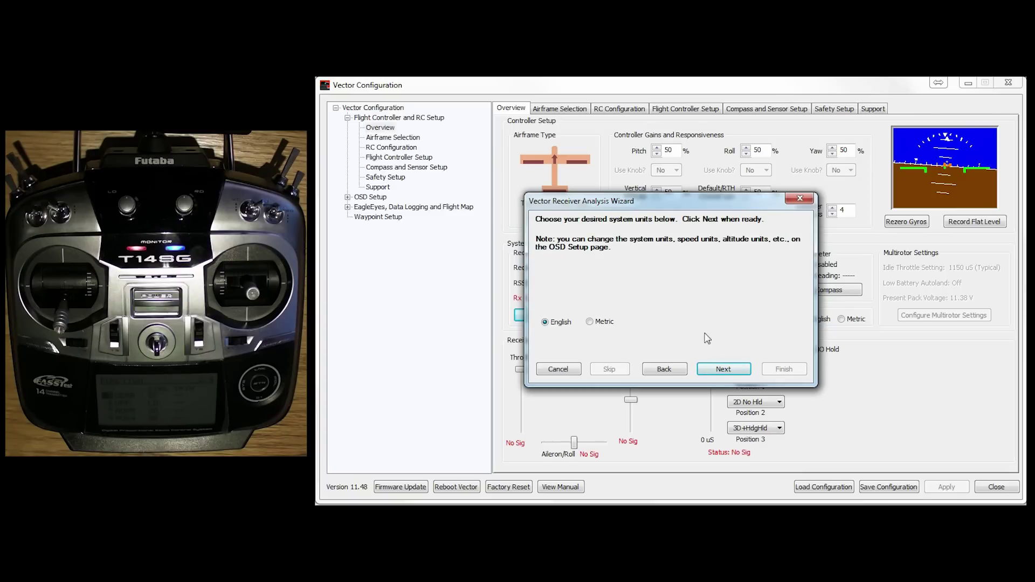
click(715, 371)
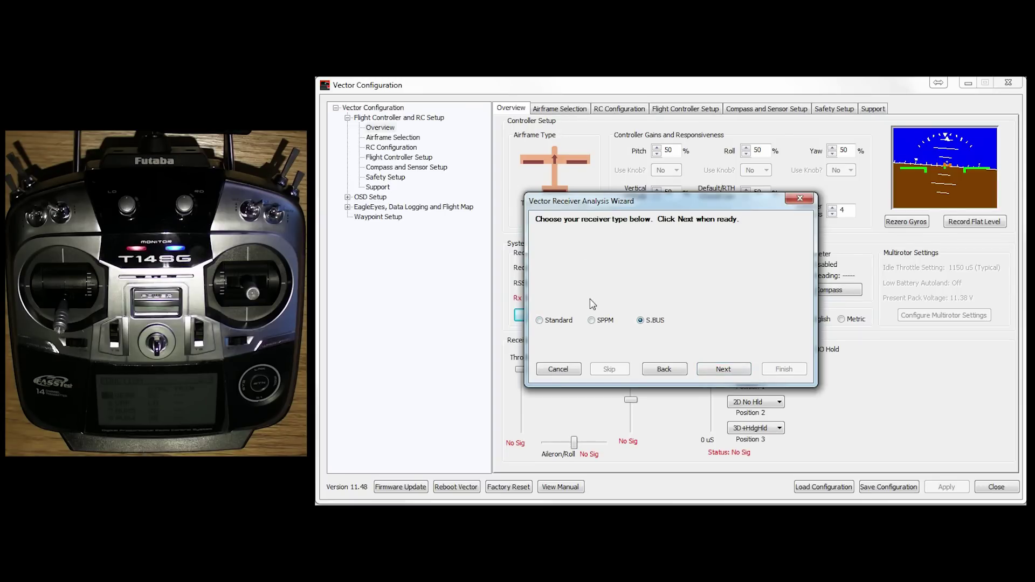
- Keep S.BUS as the receiver type and continue with no secondary control surfaces
click(727, 370)
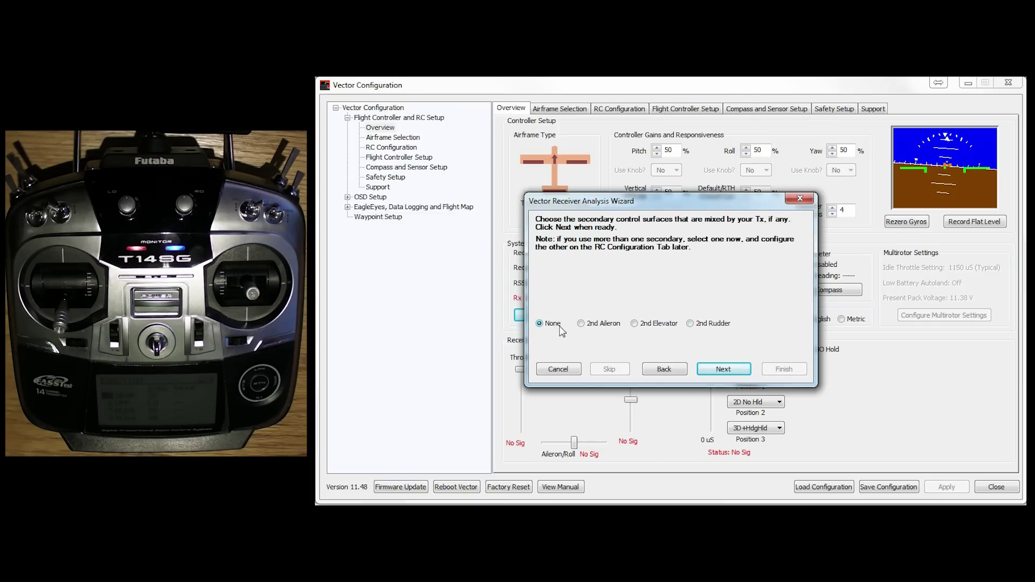
click(723, 371)
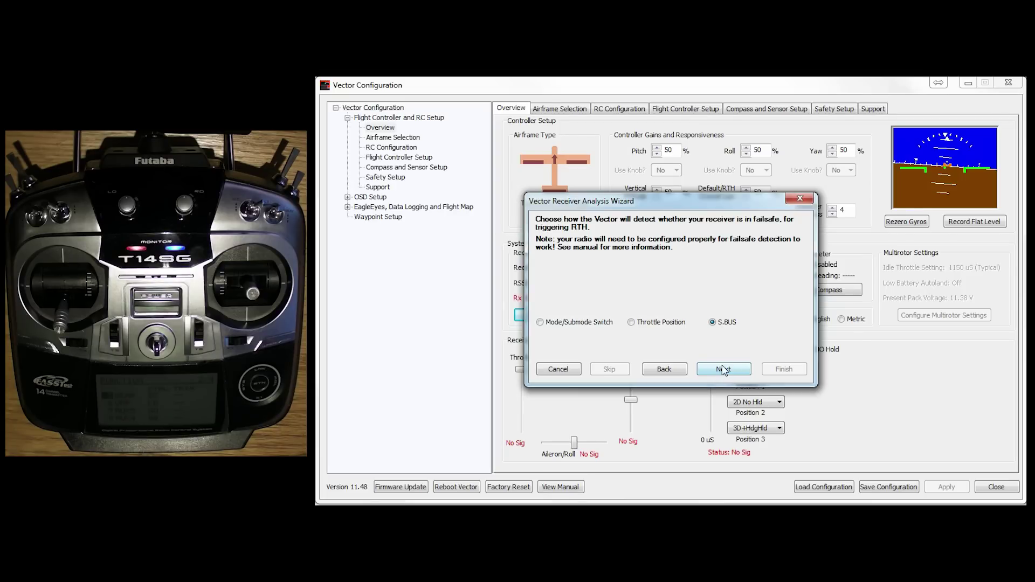
- Accept S.BUS failsafe detection to reach serial channel mapping, which detects 14 channels
click(718, 370)
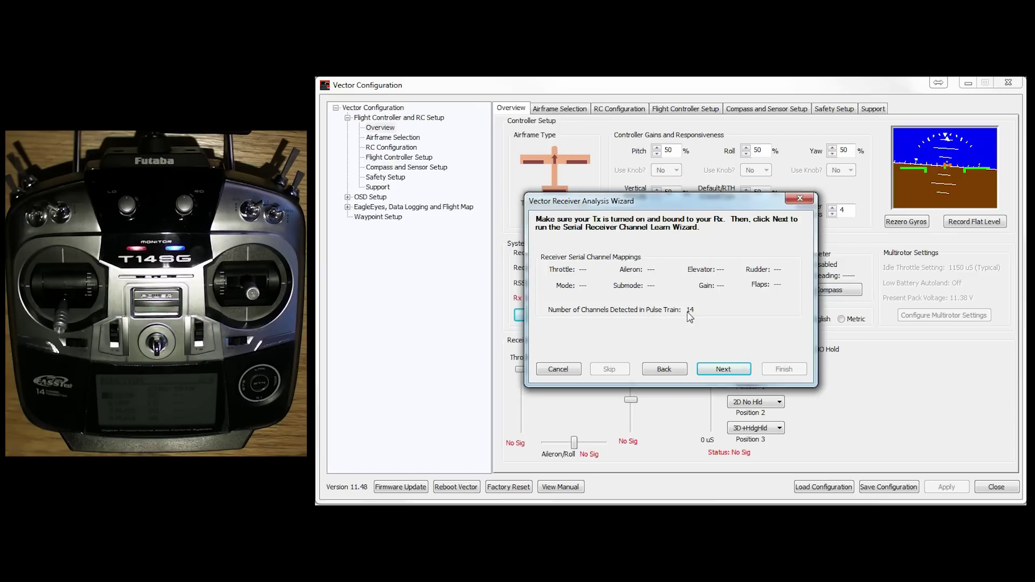
- Map Mode to channel 5, Throttle to channel 3 and Aileron to channel 1
click(720, 370)
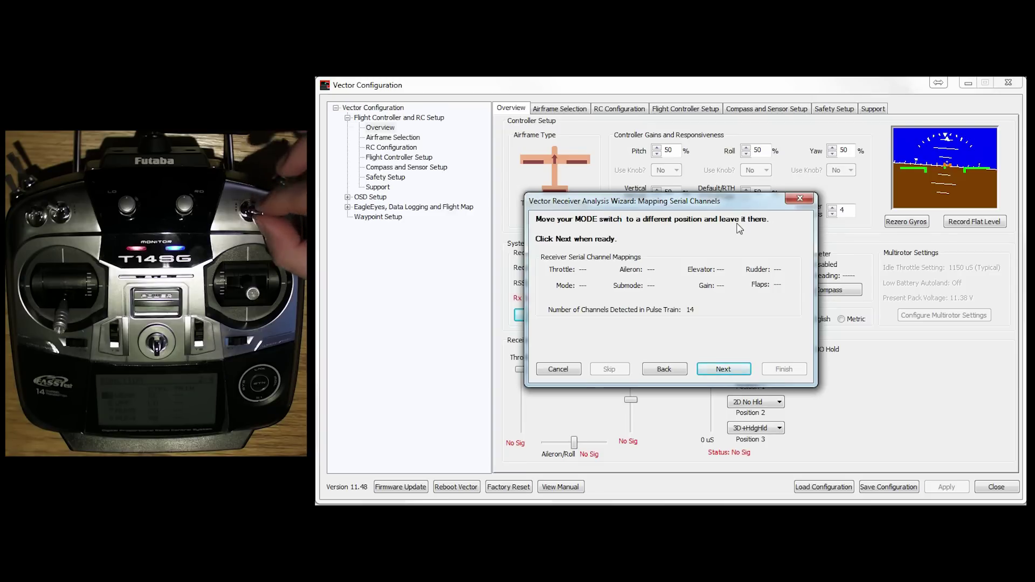
click(707, 373)
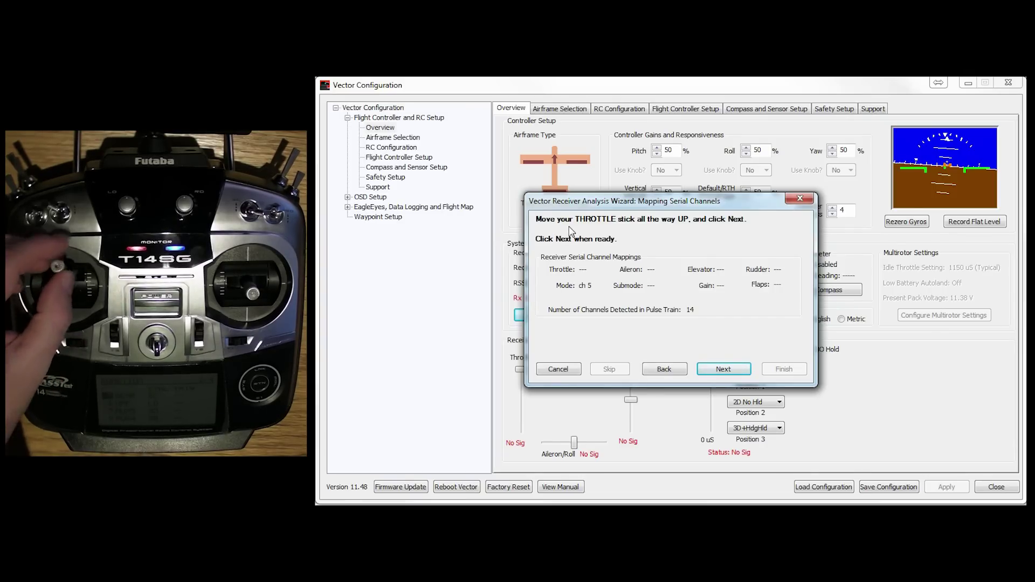
click(723, 372)
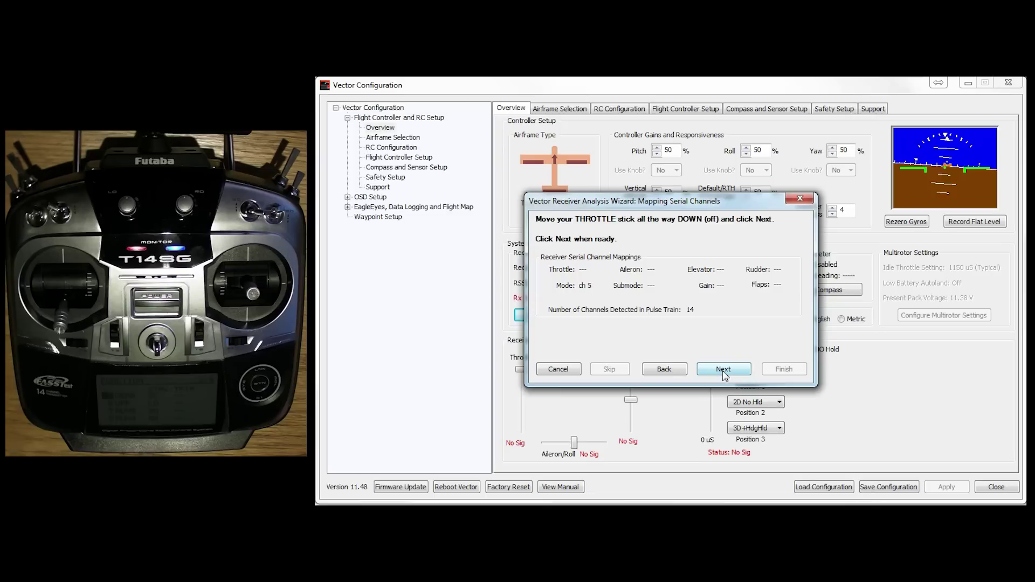
click(723, 370)
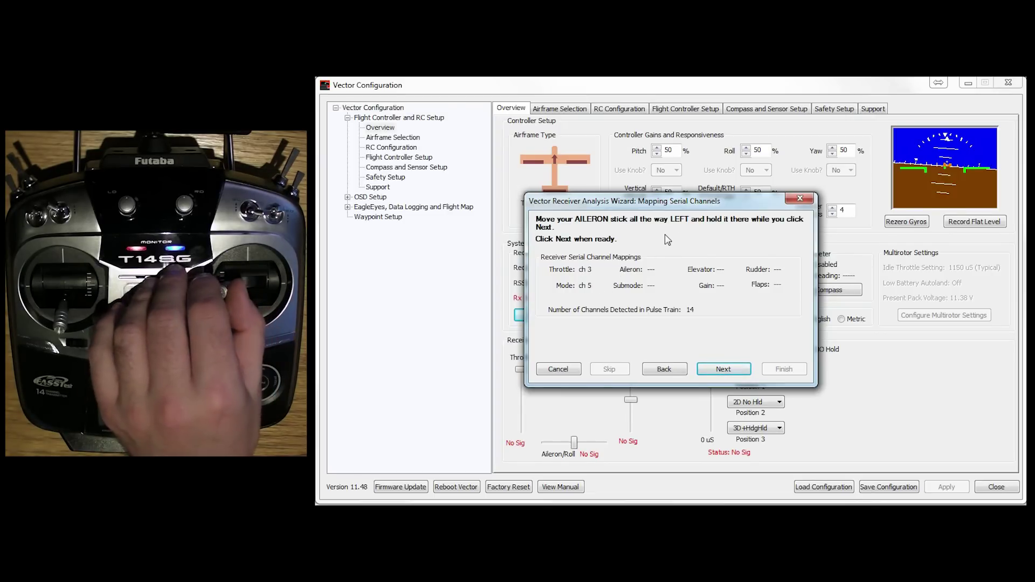
click(724, 369)
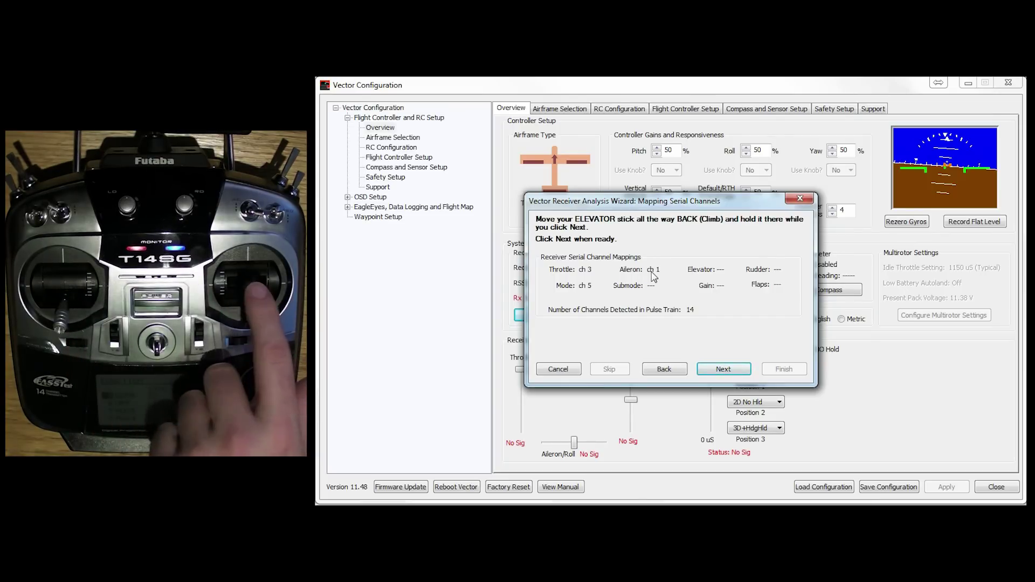
- Map elevator ch 2, rudder ch 4, submode ch 7, gain ch 6, flaps ch 8, and accept
click(720, 372)
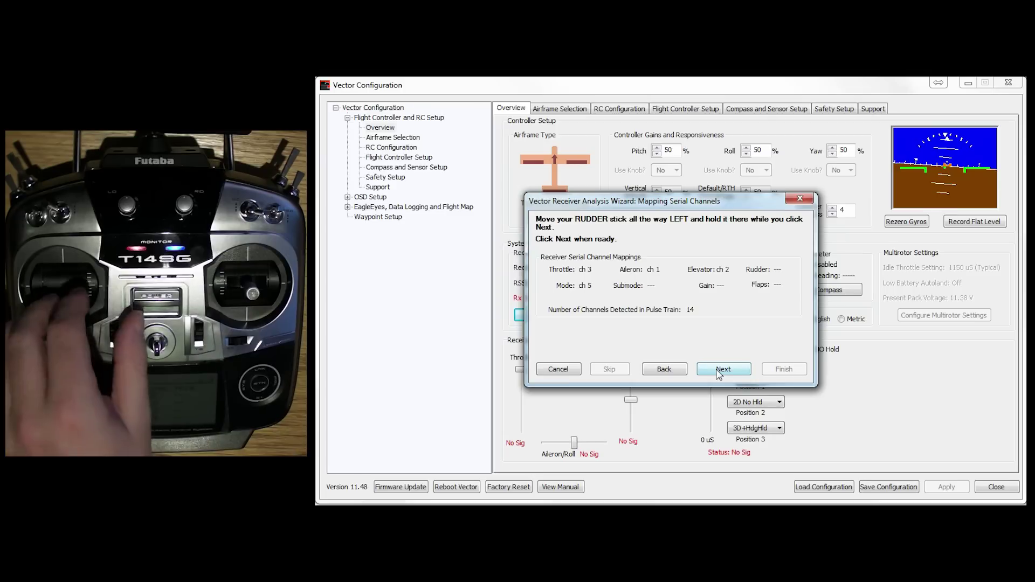
click(717, 371)
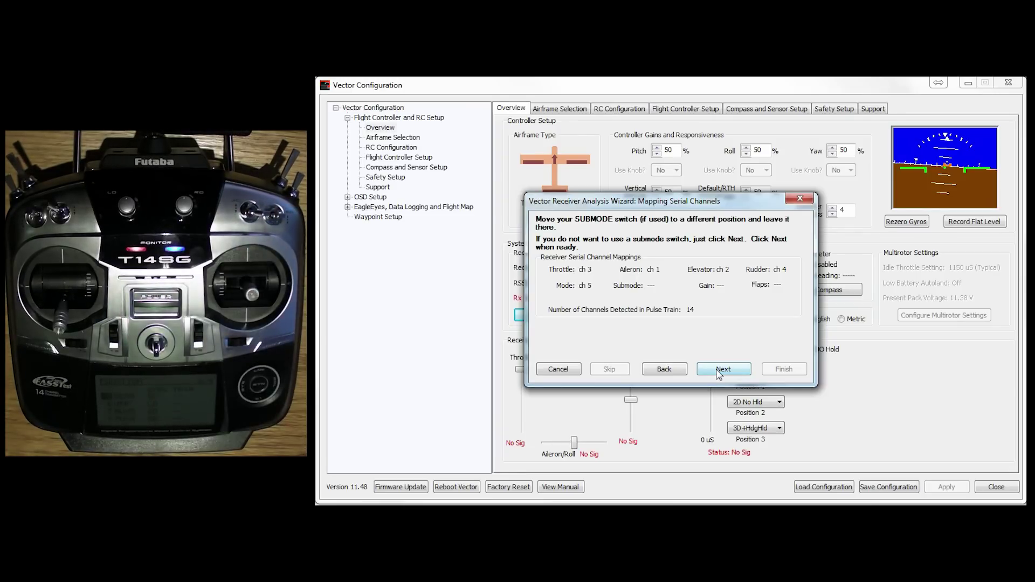
click(719, 371)
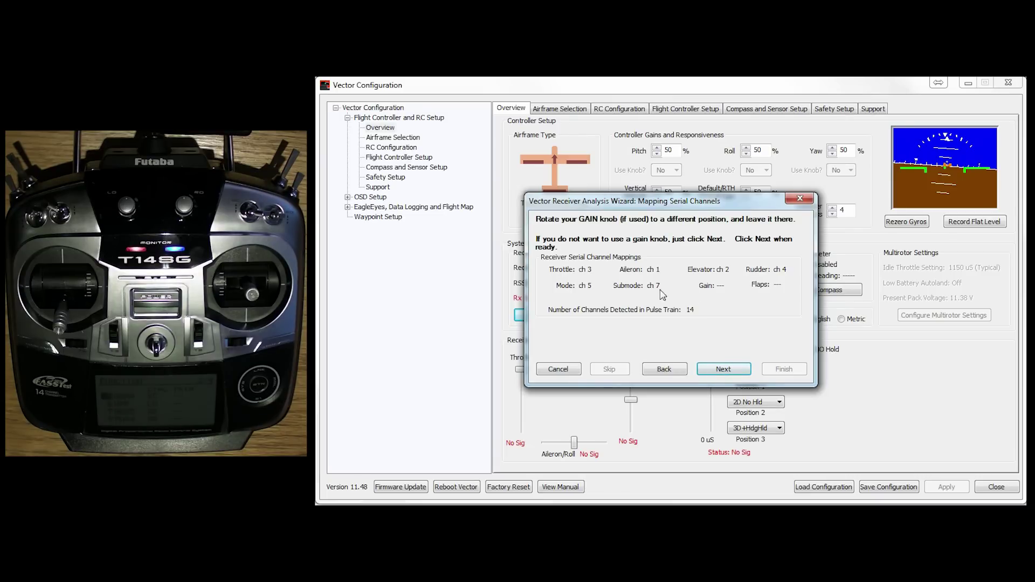
click(720, 371)
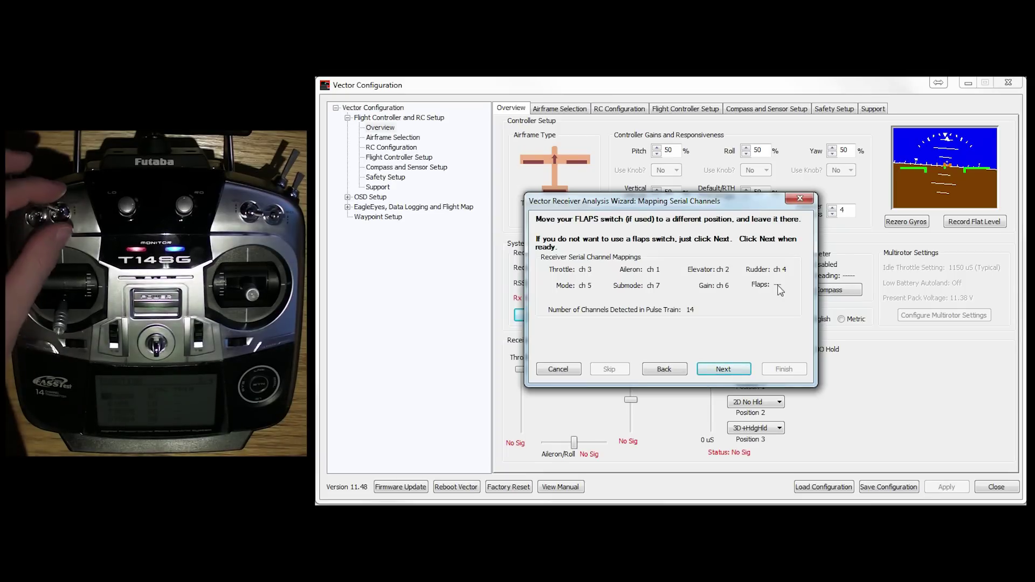
click(723, 372)
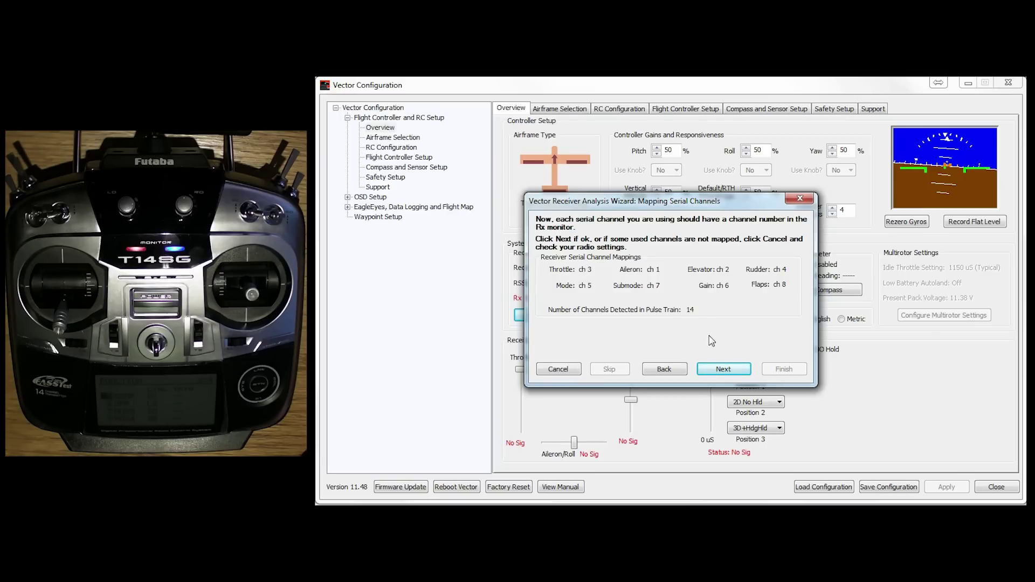
click(724, 369)
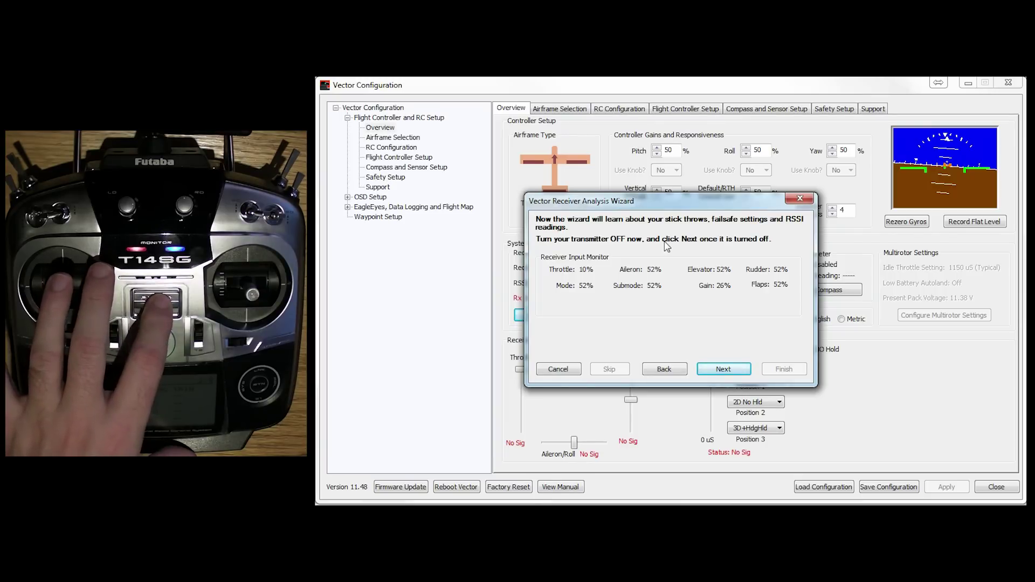
- Record the receiver's failsafe readings with the transmitter switched off
click(721, 371)
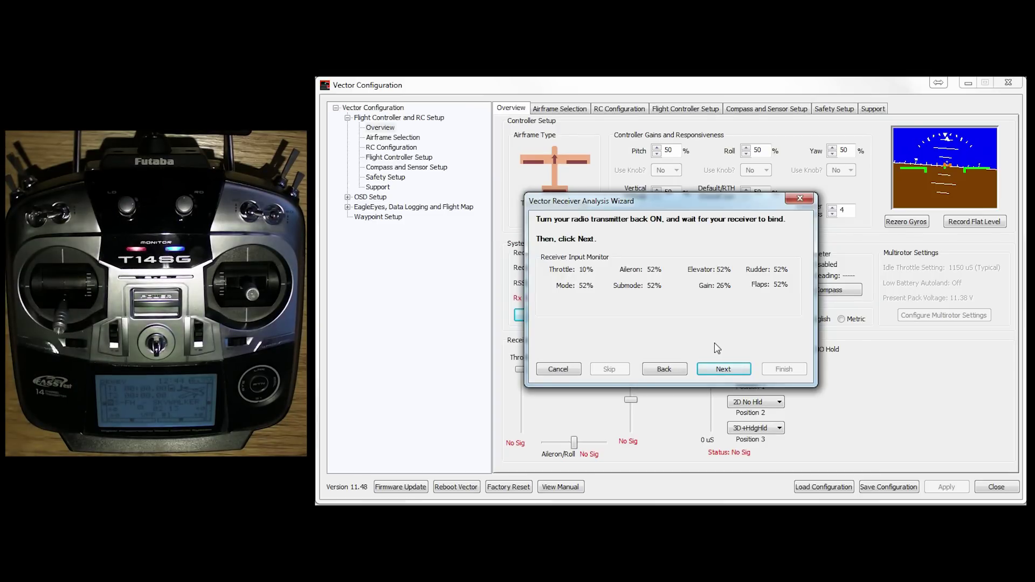
- After rebinding, record full aileron, elevator and rudder stick throws
click(724, 371)
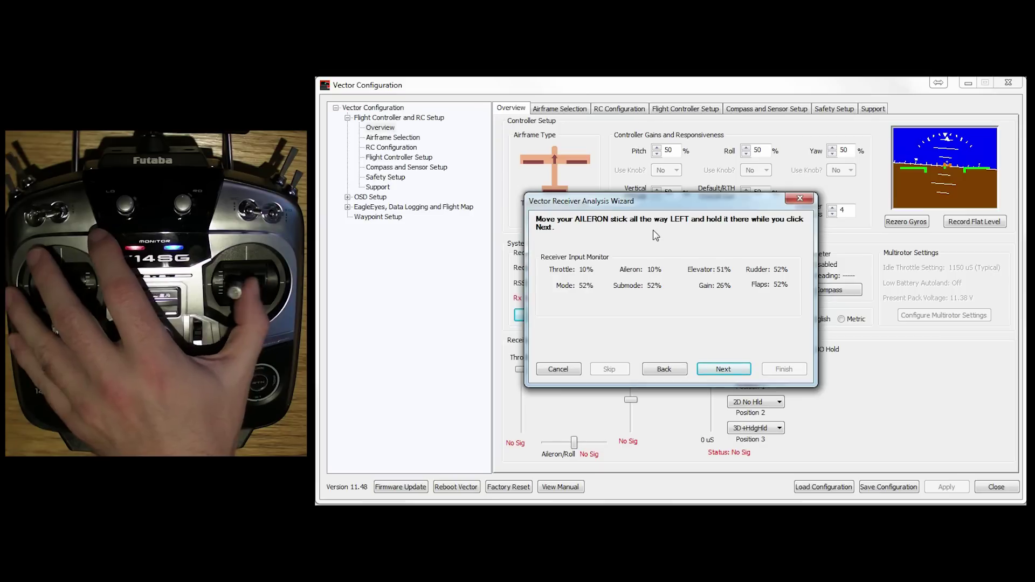
click(721, 369)
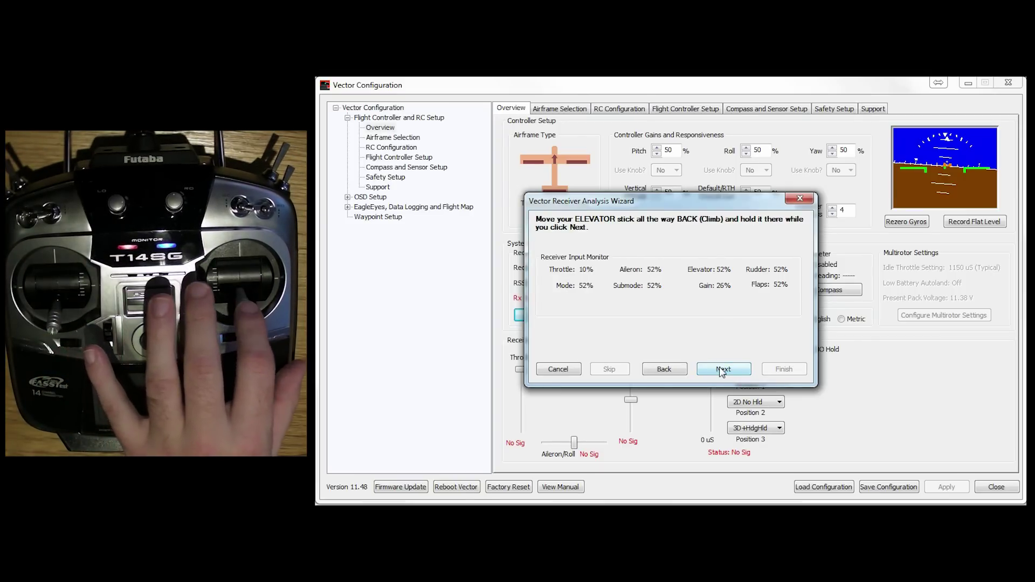
click(721, 370)
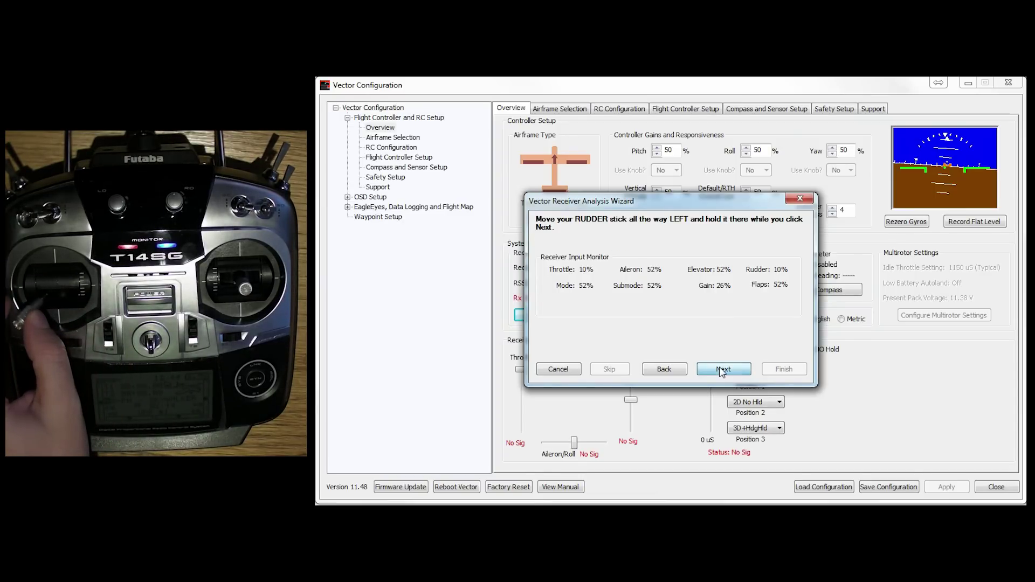
click(722, 370)
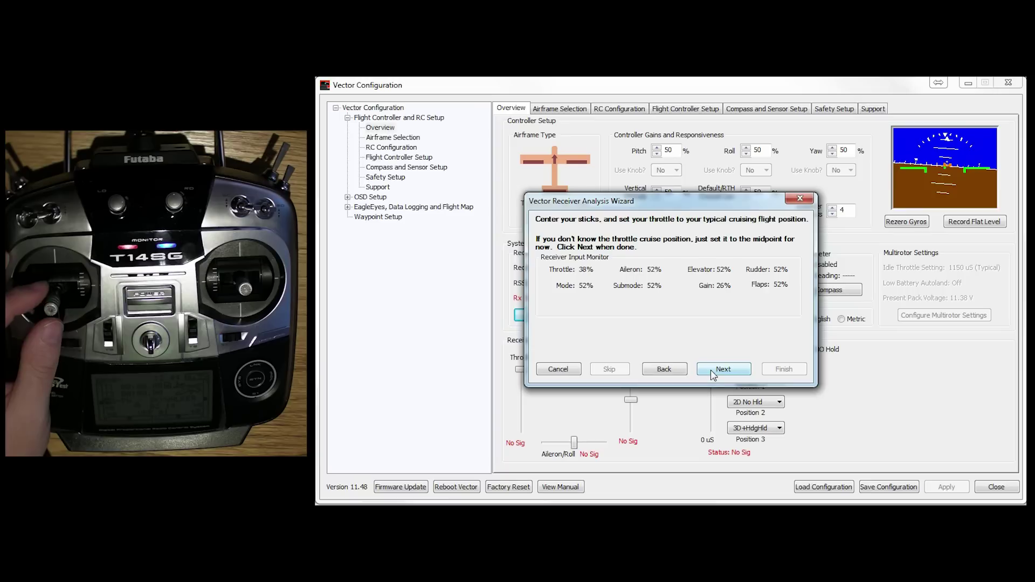
- Record the cruise, climb and off throttle positions and finish the wizard
click(711, 370)
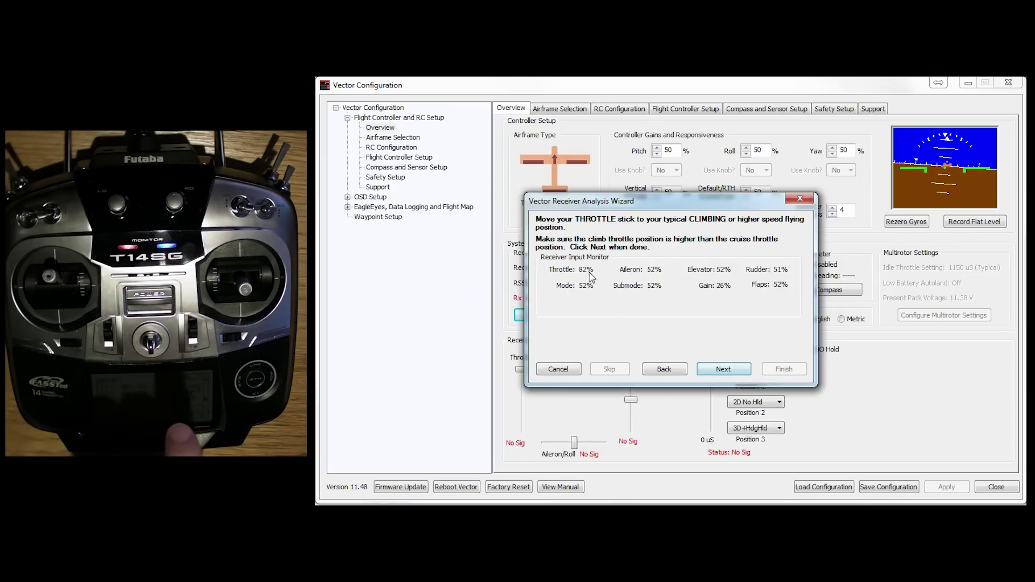
click(722, 370)
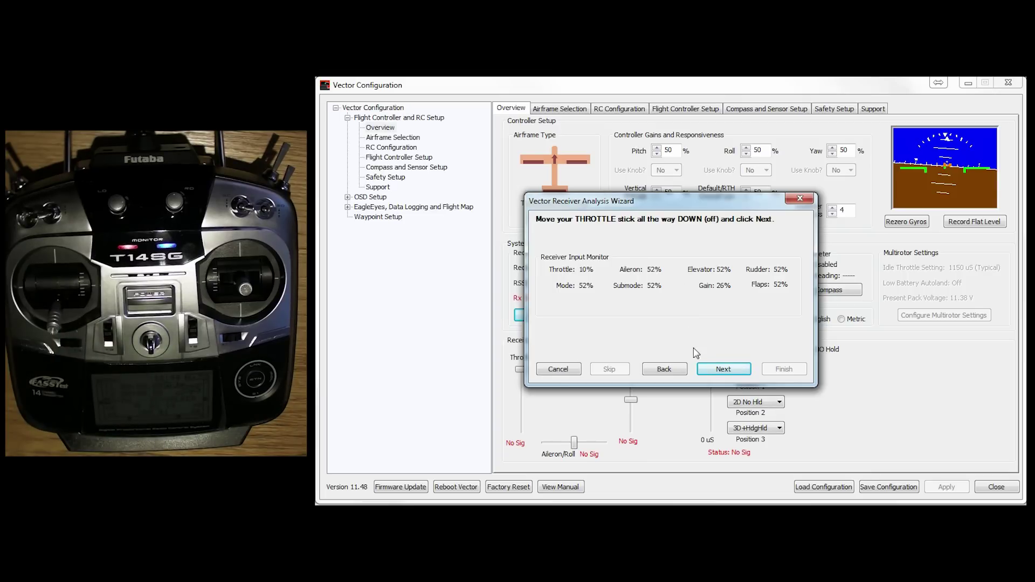
click(712, 370)
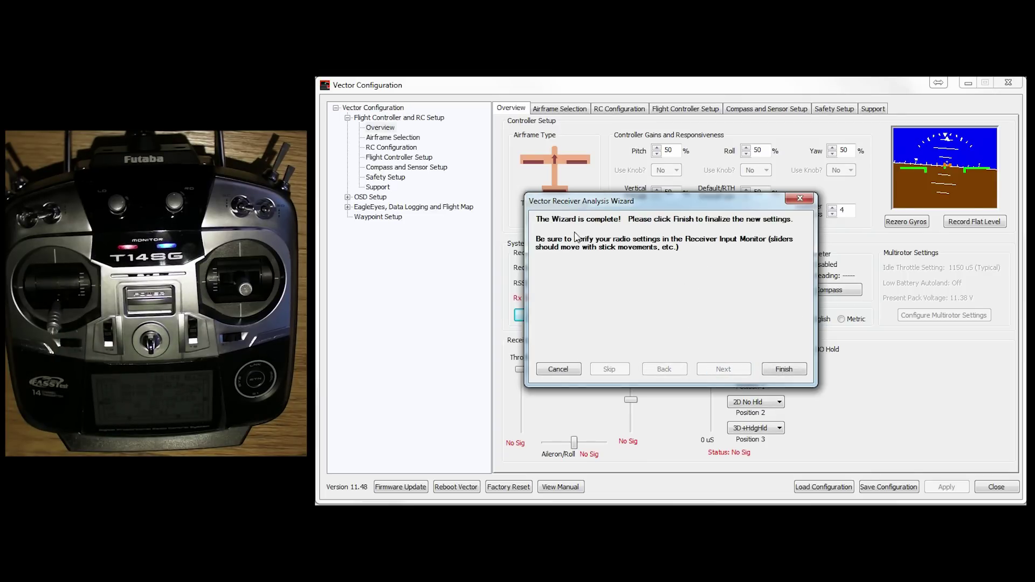
click(784, 369)
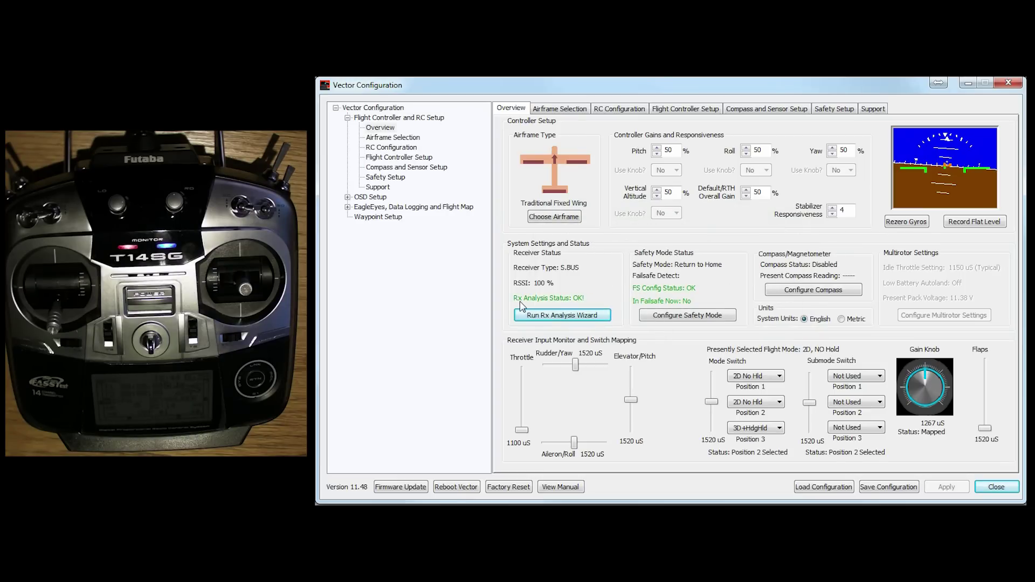
- Check the Receiver Input Monitor's live readings: throttle at 1100 uS, gain at 1267 uS
mouse_move(580, 302)
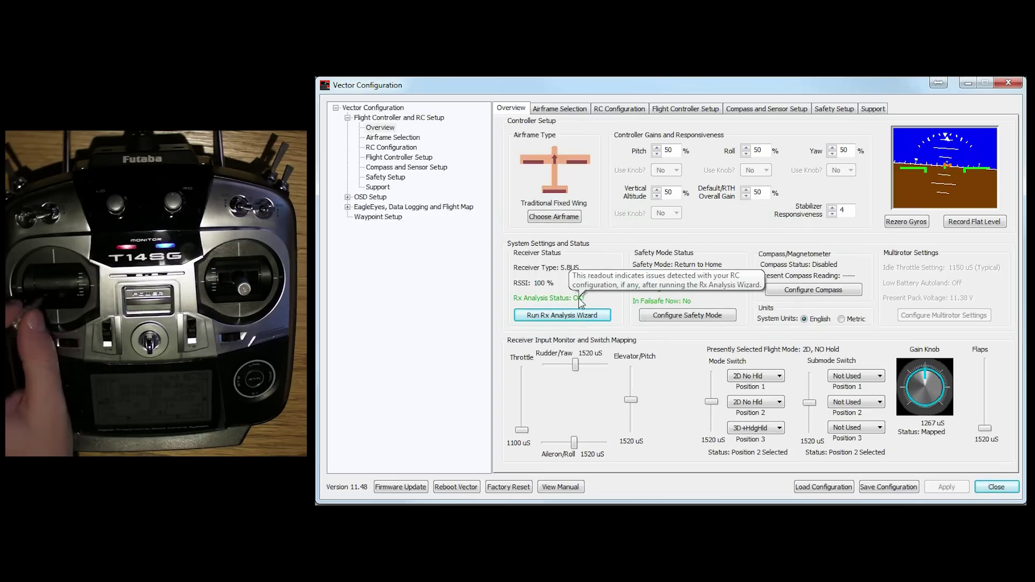